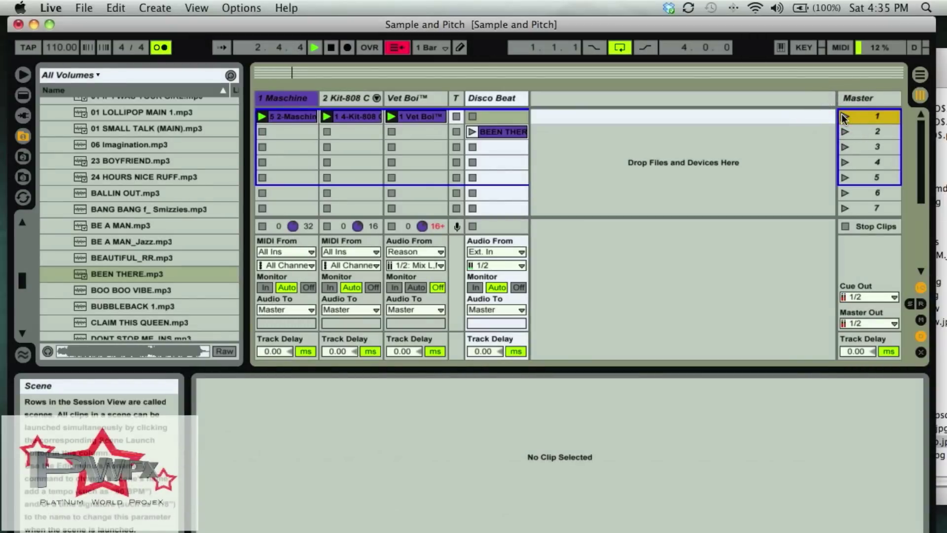
Launch the BEEN THERE clip on Disco Beat, then switch to Arrangement View.
left_click(473, 132)
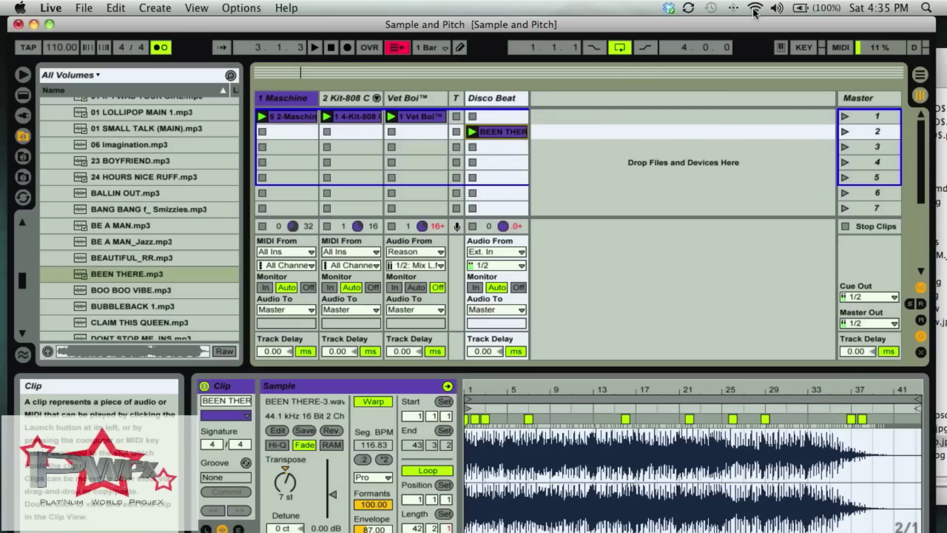
left_click(916, 76)
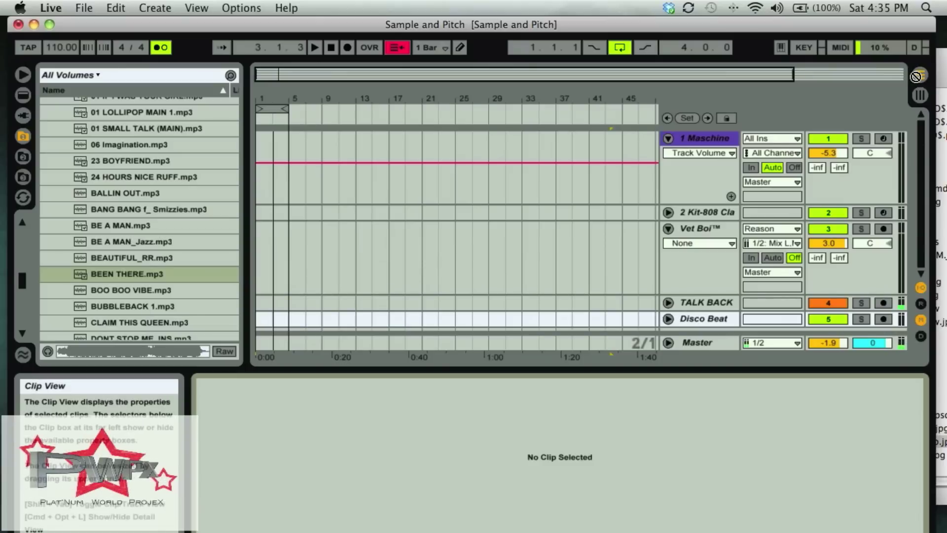
Move BEEN THERE to bar 1 of Disco Beat, unfold and heighten the track, and set playback start at bar 5.
left_click_drag(694, 173, 260, 318)
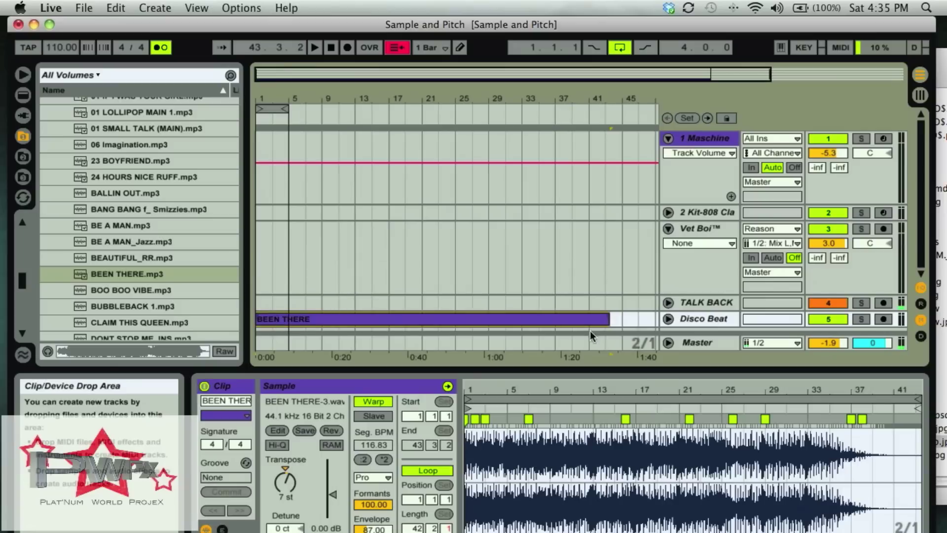
left_click(668, 319)
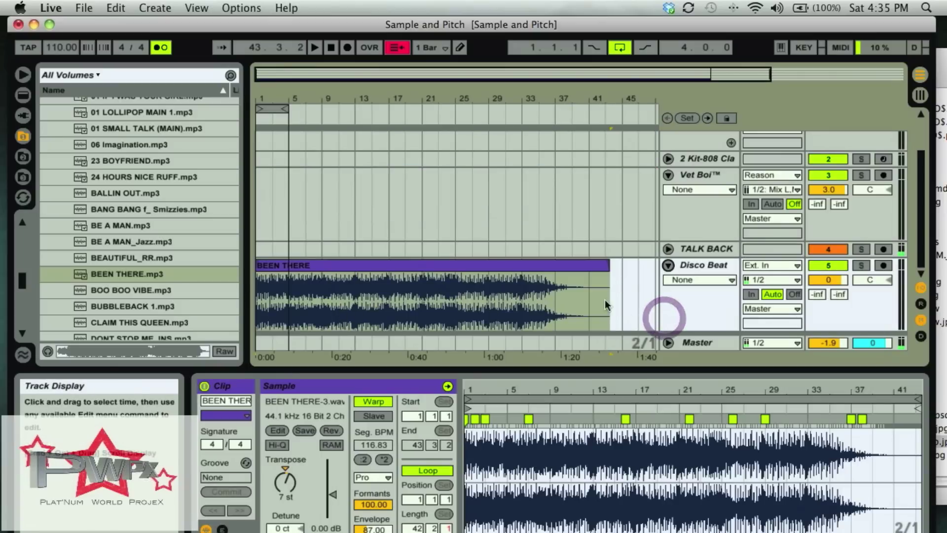
left_click_drag(846, 348, 846, 375)
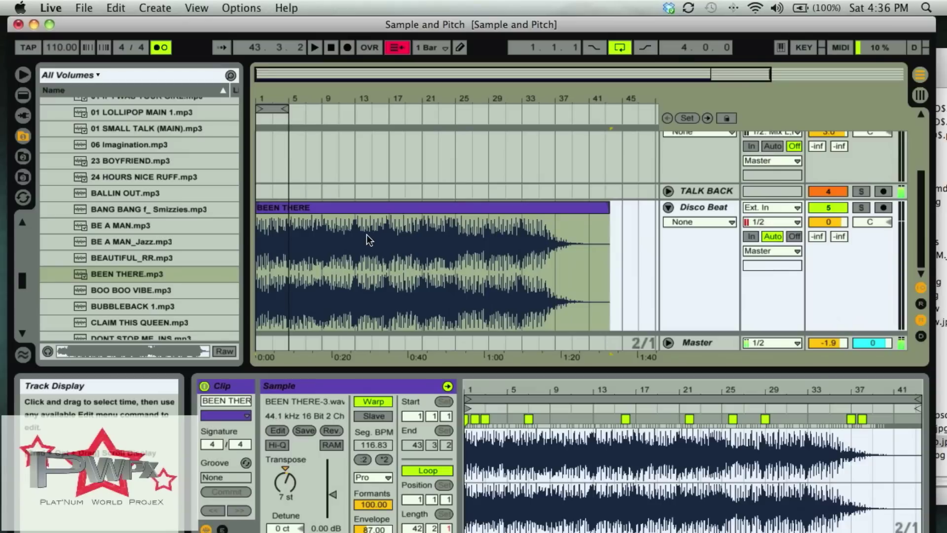
left_click(508, 448)
right_click(508, 448)
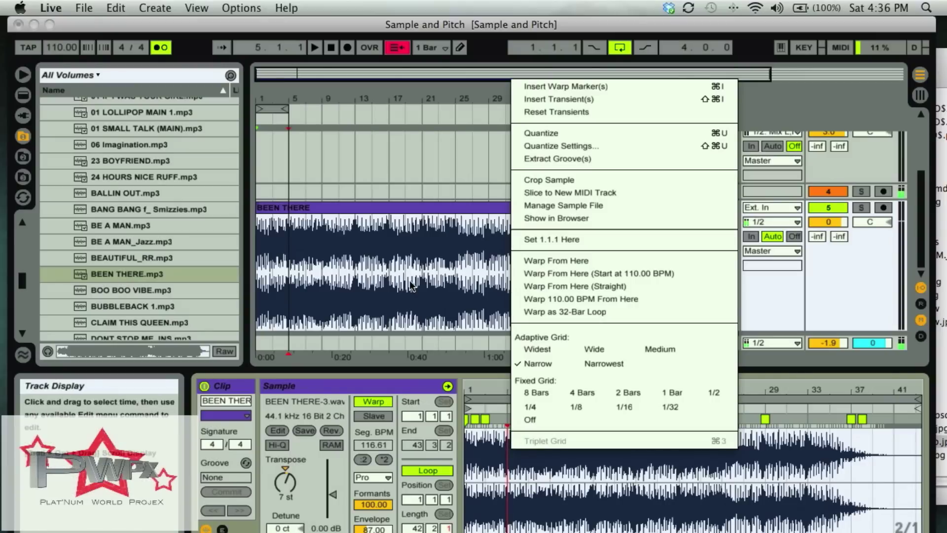
left_click(492, 436)
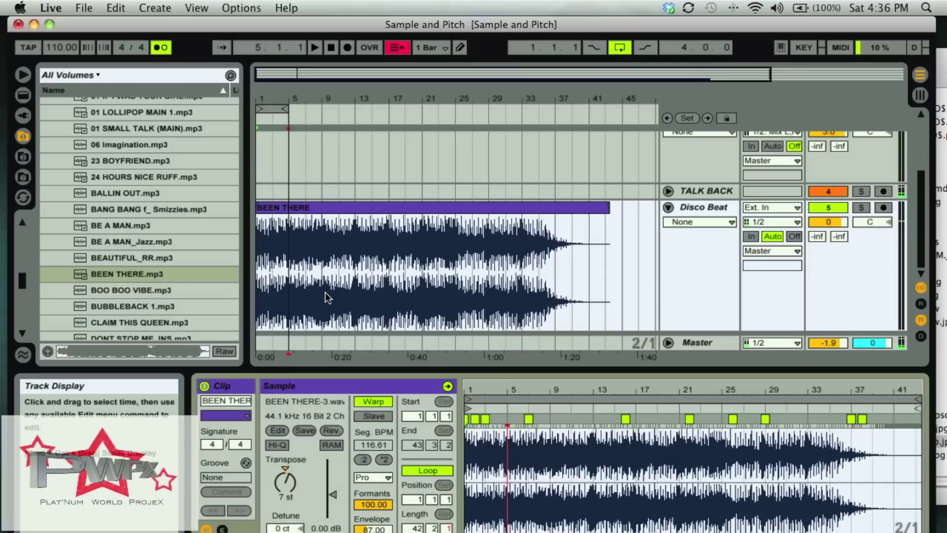
left_click(327, 272)
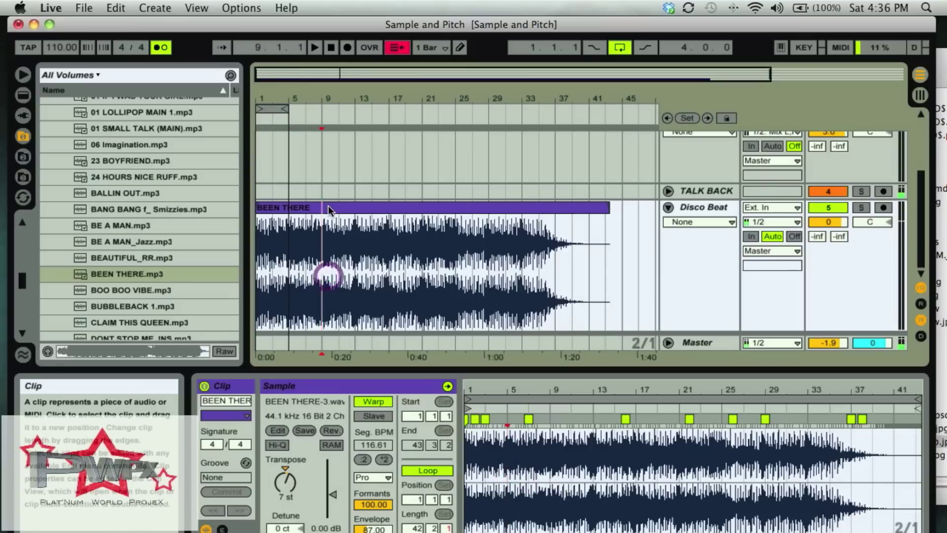
Consolidate the whole BEEN THERE clip into a new sample.
left_click(329, 208)
right_click(329, 207)
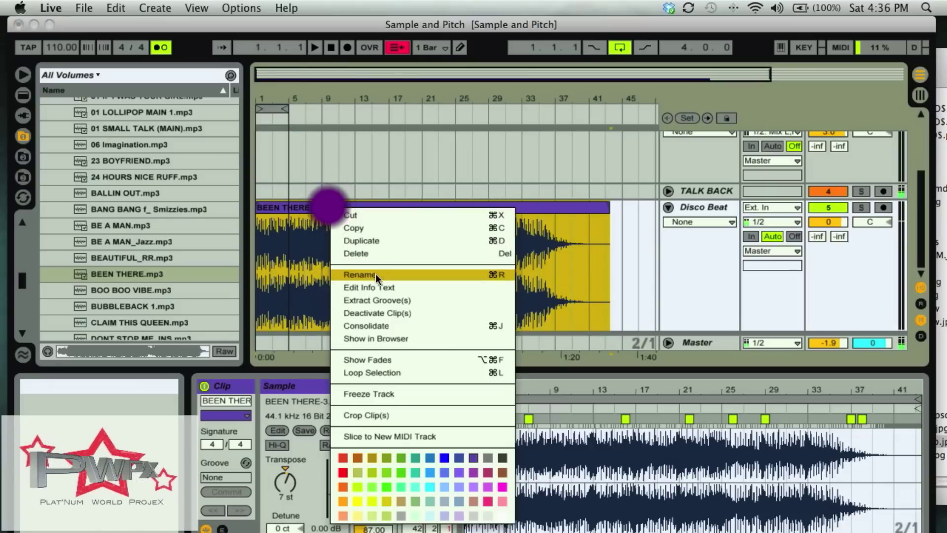
left_click(382, 326)
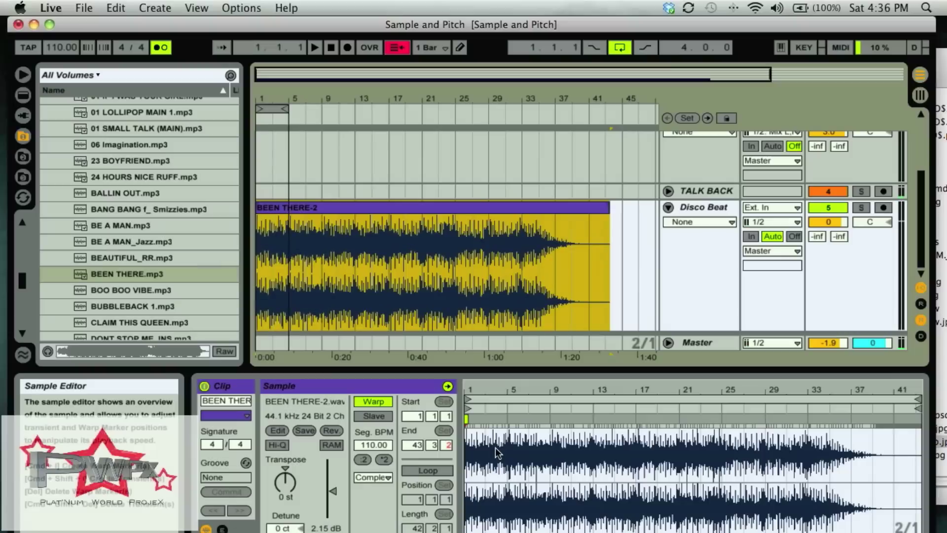
Set a playback start point and audition the consolidated sample twice.
left_click(495, 448)
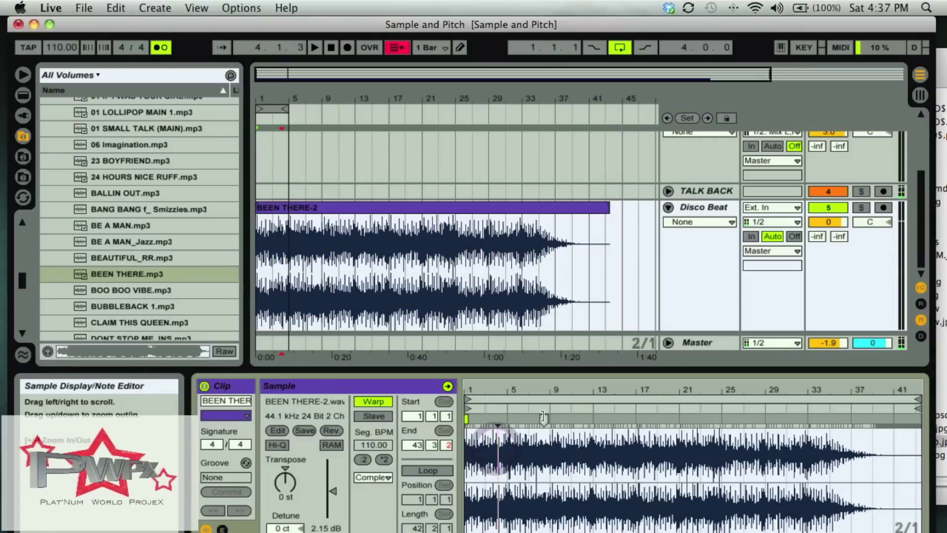
key("space")
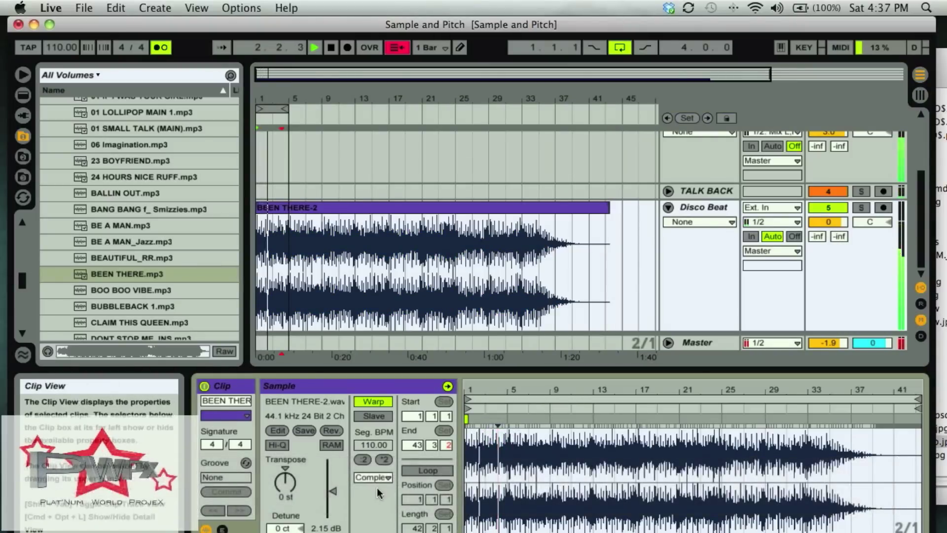
key("space")
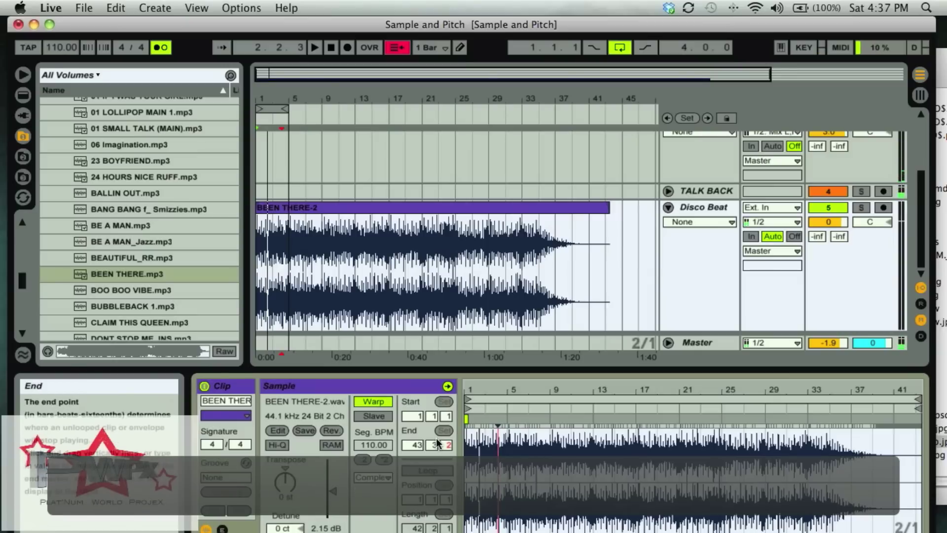
key("space")
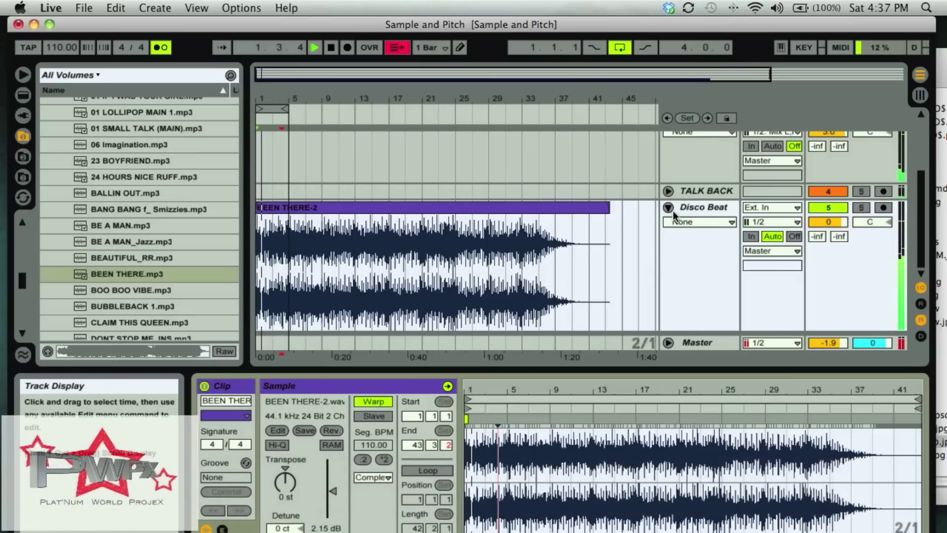
key("space")
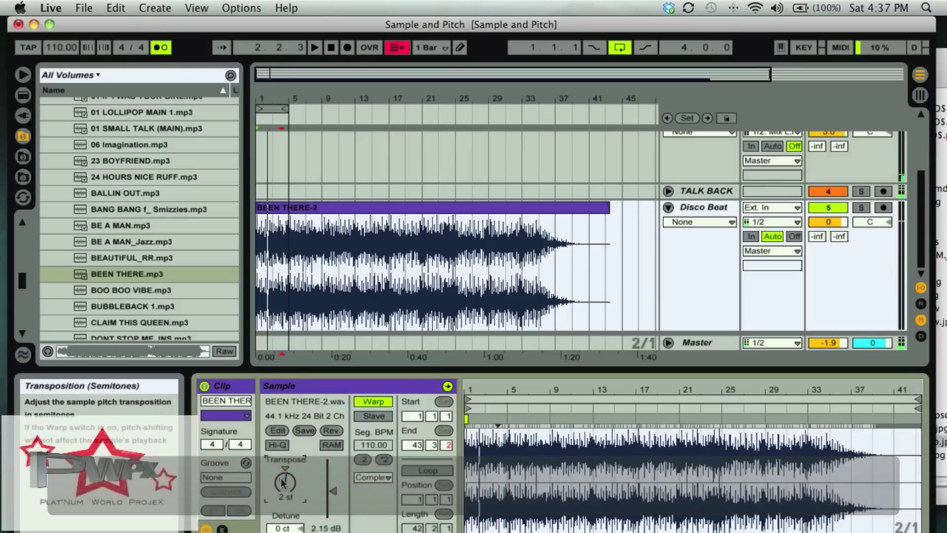
Audition BEEN THERE-2 transposed +14 st, reset it to 0 st, and extend the loop over the whole clip.
key("space")
left_click_drag(282, 482, 282, 482)
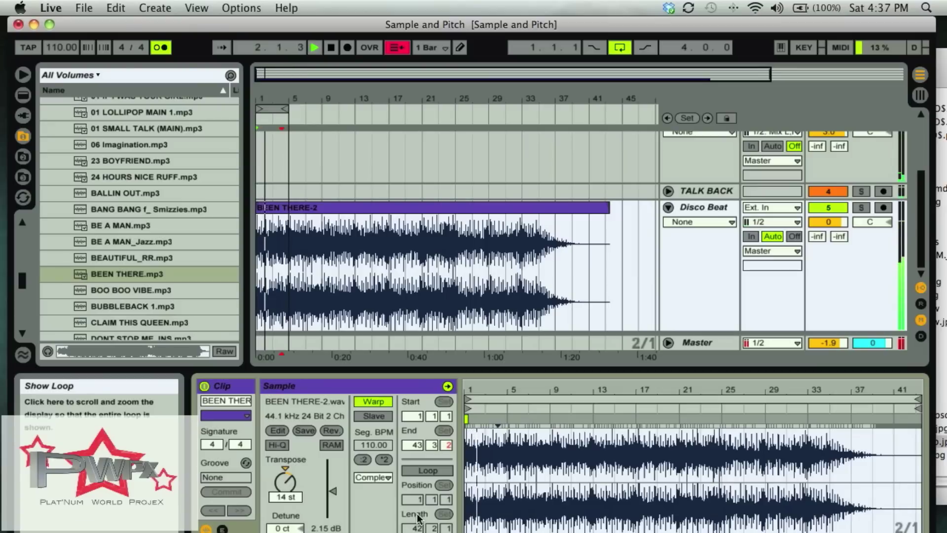
type("0")
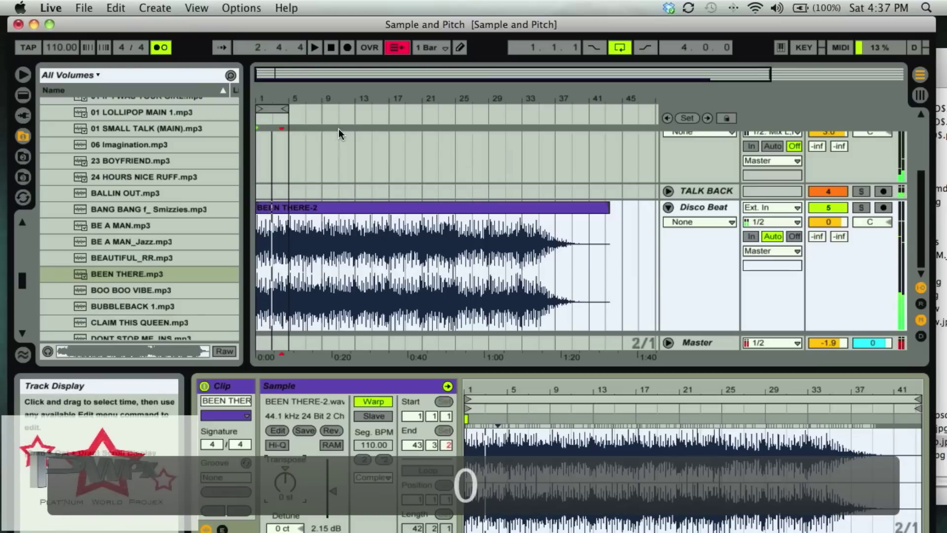
key("space")
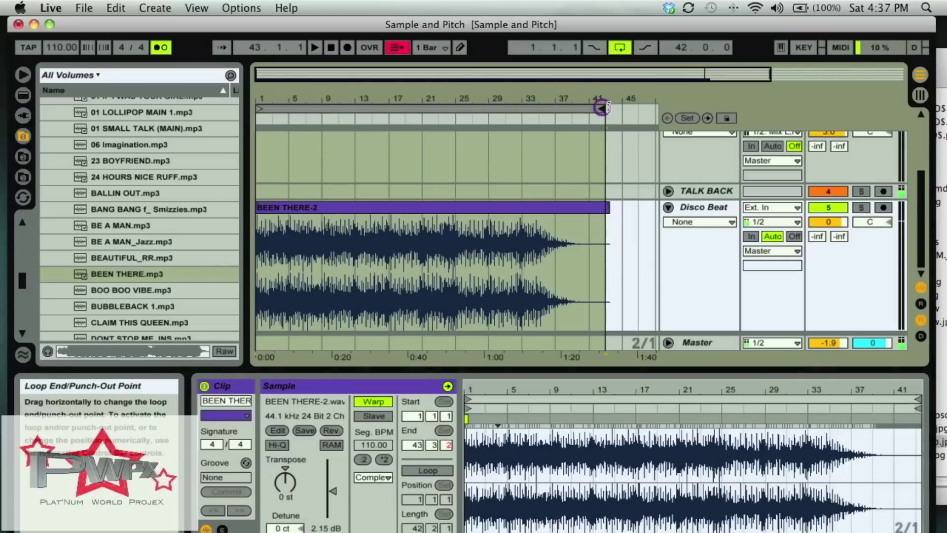
left_click_drag(599, 103, 610, 109)
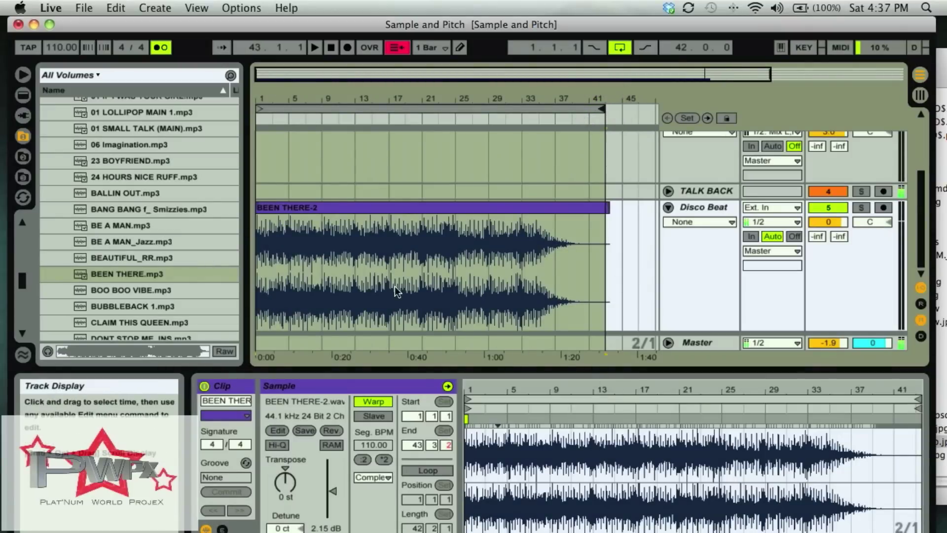
left_click(558, 452)
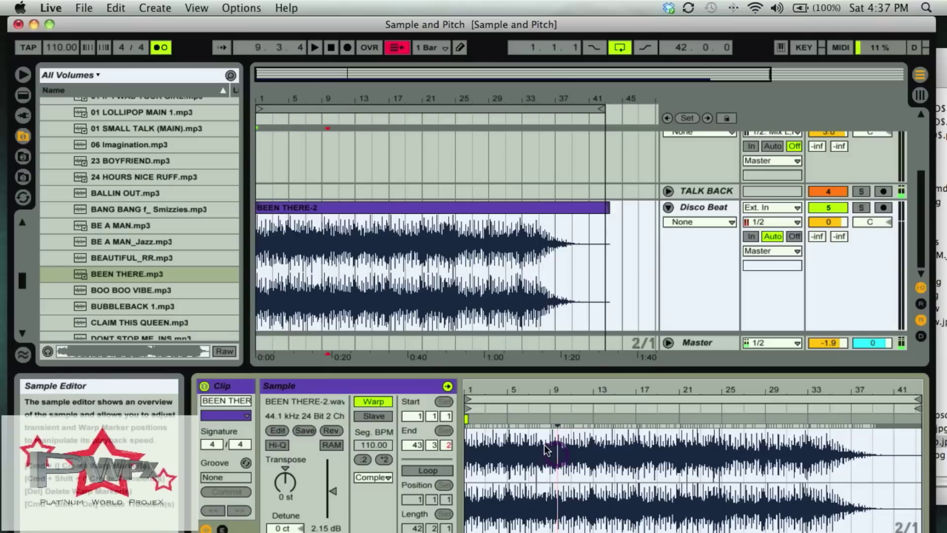
Slice BEEN THERE-2 to a new MIDI track with one slice per bar and the Built-in preset.
right_click(540, 456)
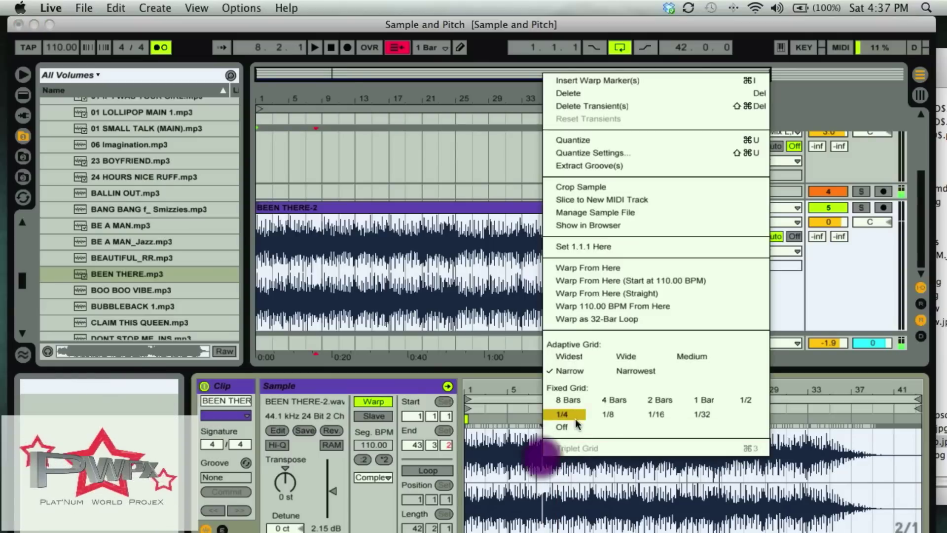
left_click(573, 200)
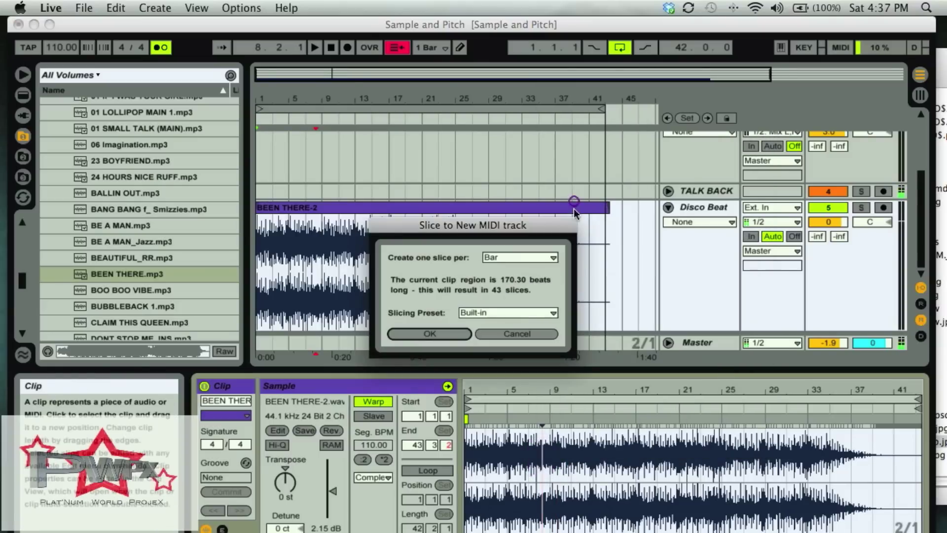
left_click(505, 257)
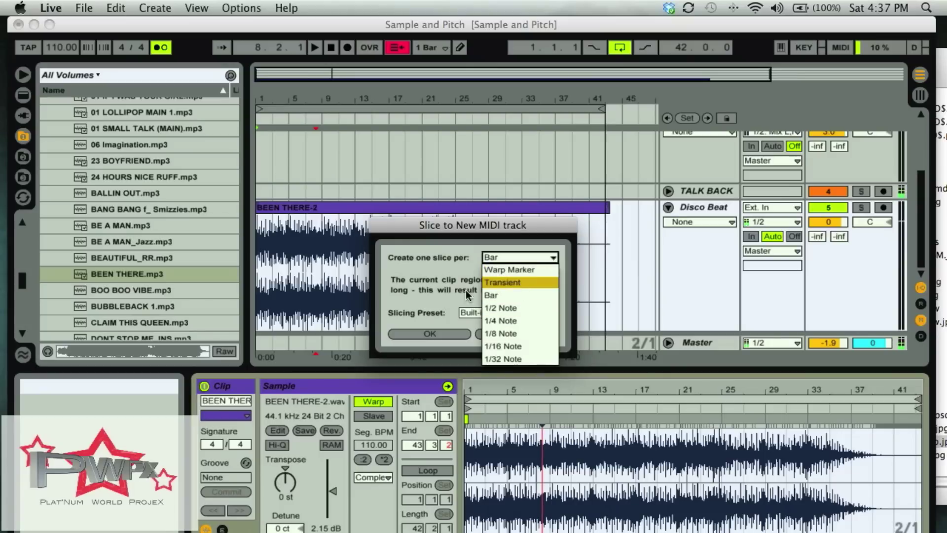
left_click(486, 295)
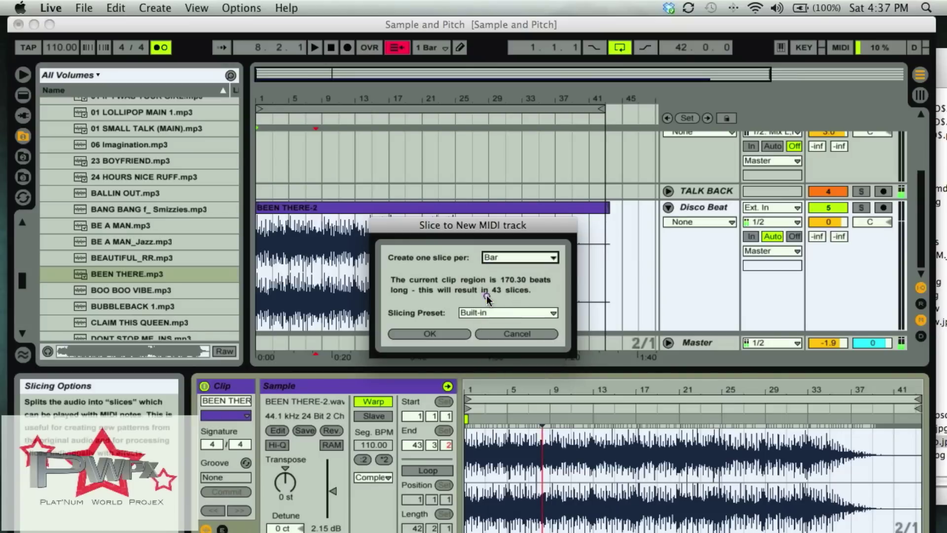
left_click(417, 334)
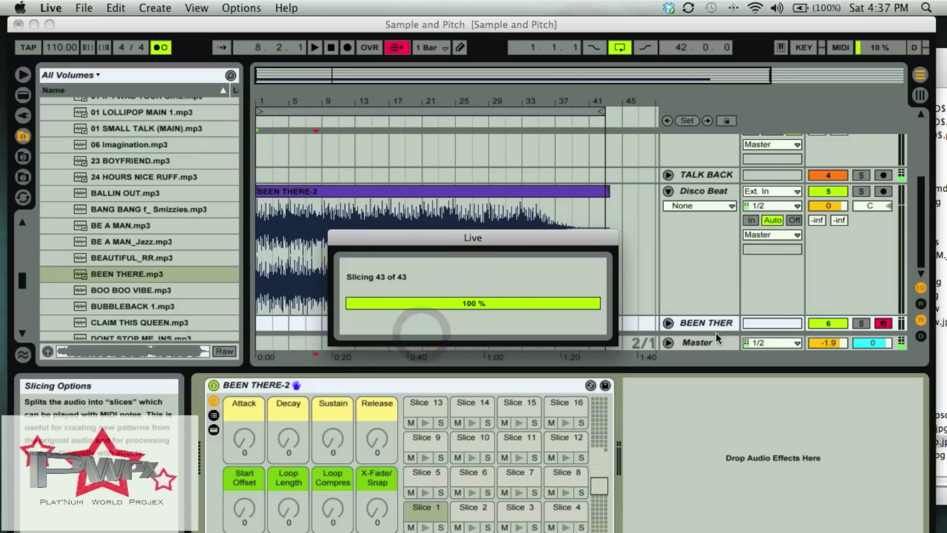
Unfold the new MIDI track, delete the original BEEN THERE audio clip, and play the arrangement.
left_click(669, 322)
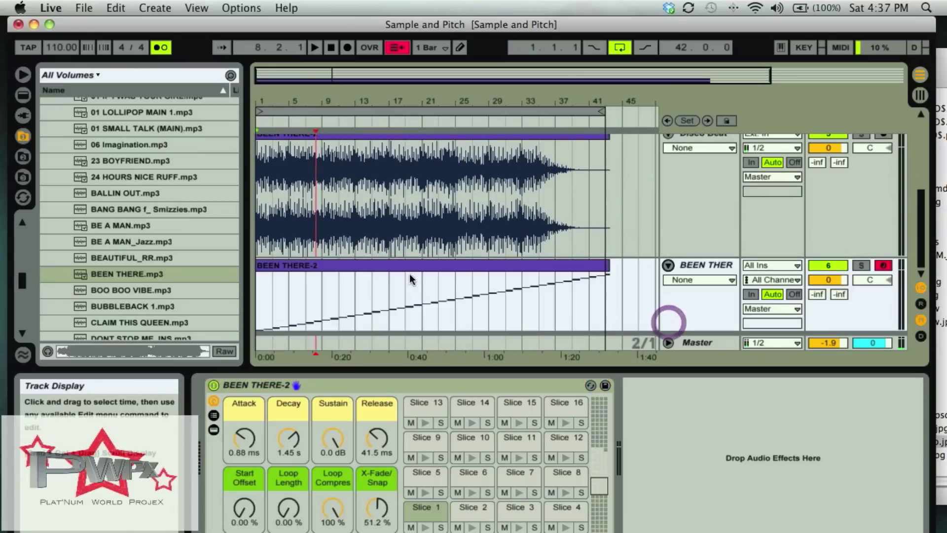
left_click(512, 147)
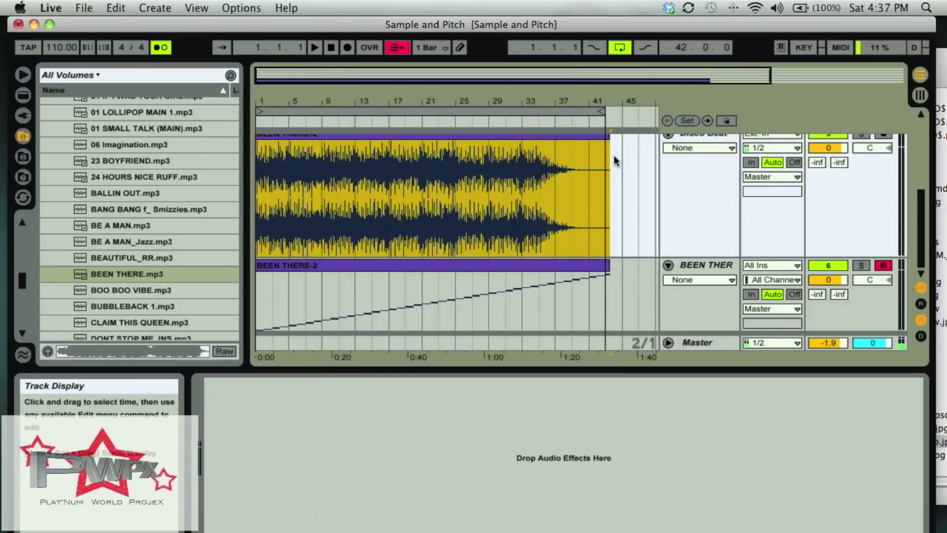
key("Delete")
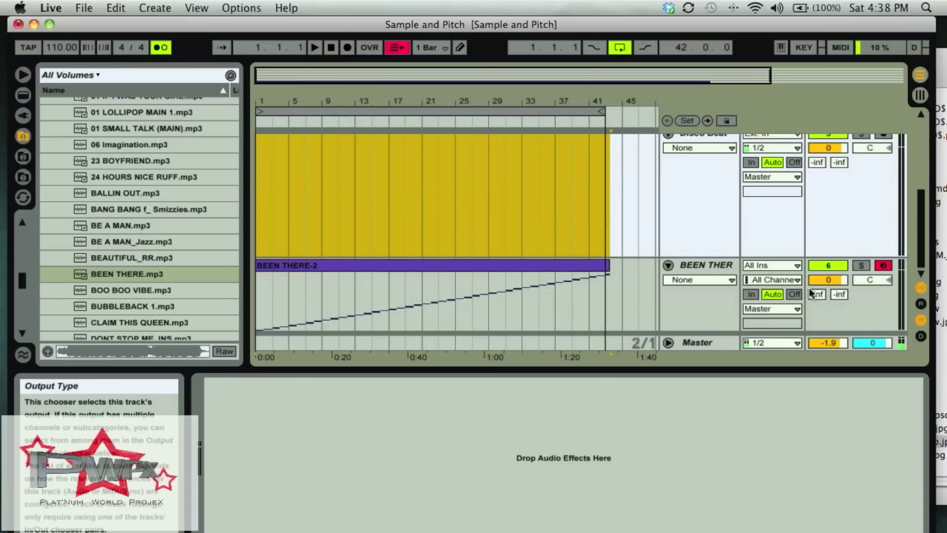
key("space")
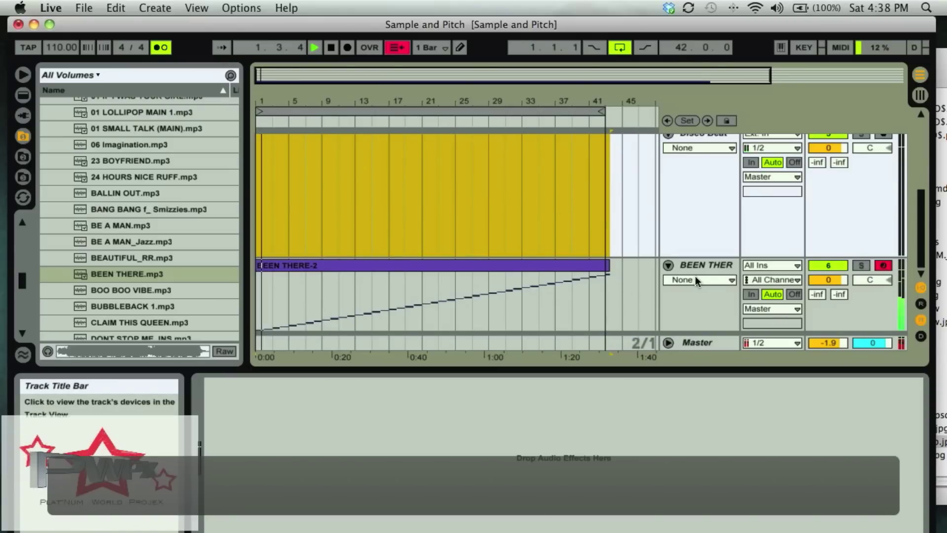
scroll(907, 258, "up", 1)
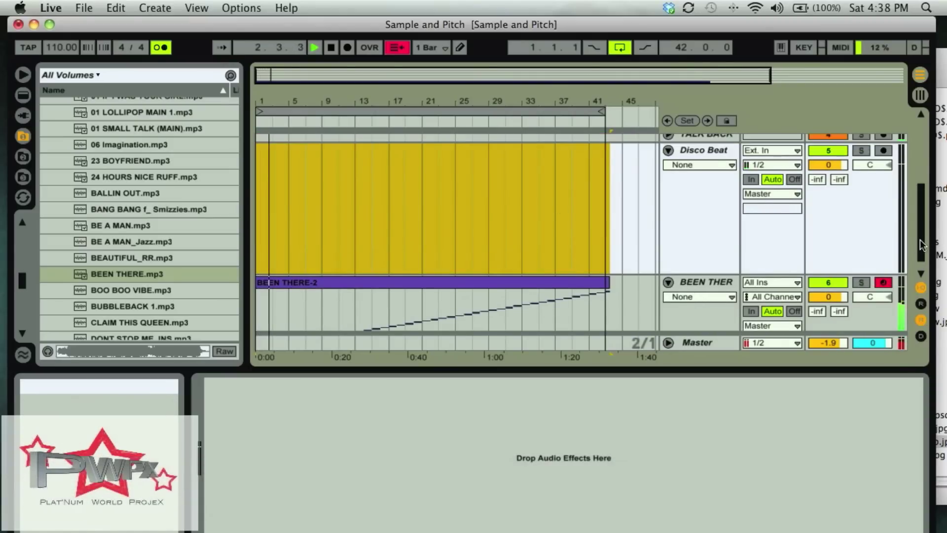
scroll(647, 263, "up", 5)
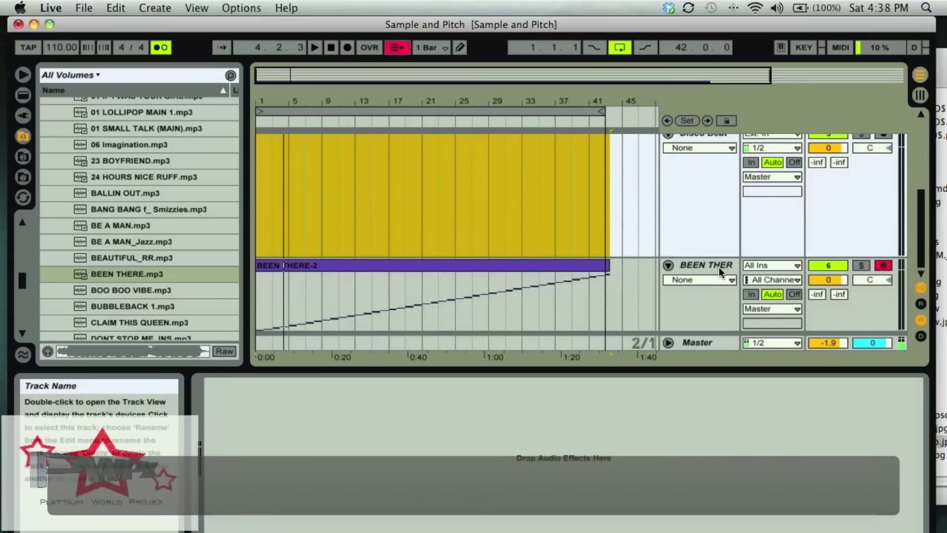
Select BEEN THERE-2, undo once to restore it, then delete the clip from the BEEN THERE track.
left_click(597, 265)
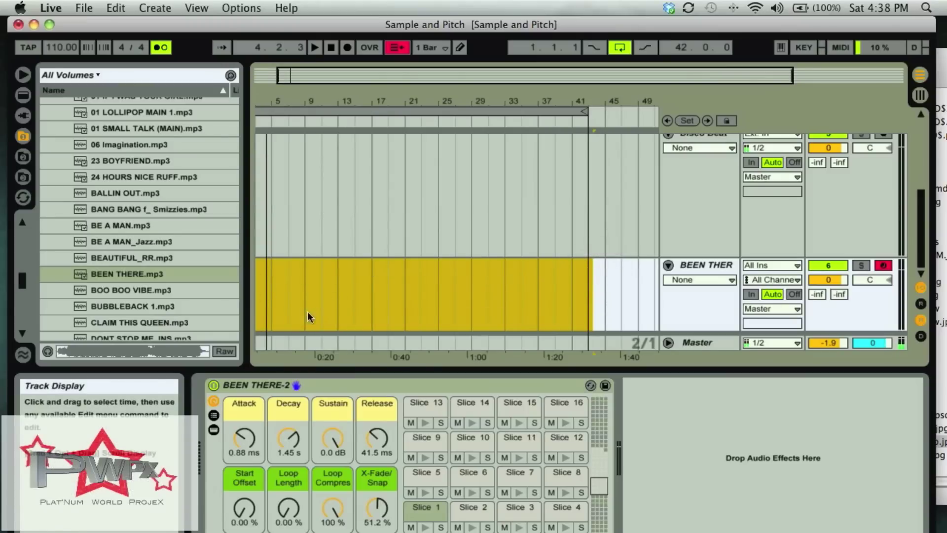
key("super+z")
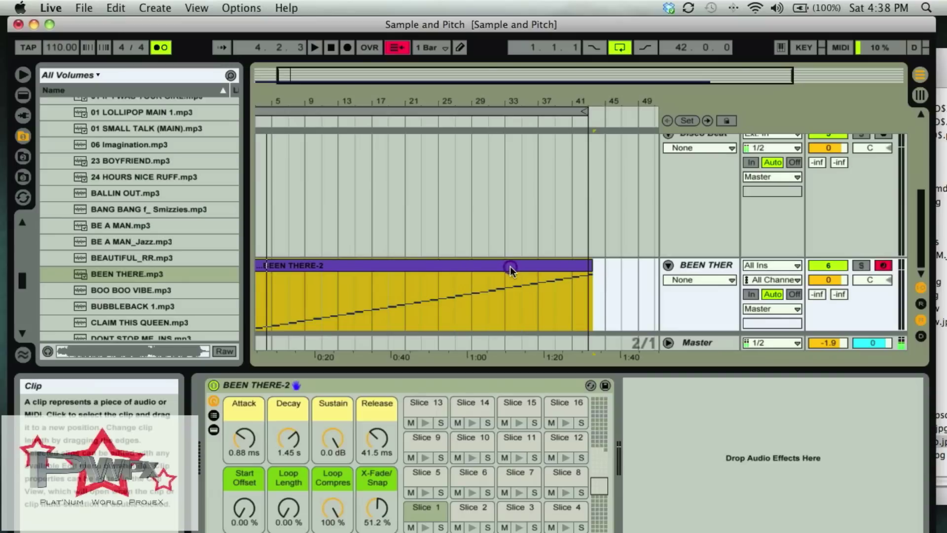
key("Delete")
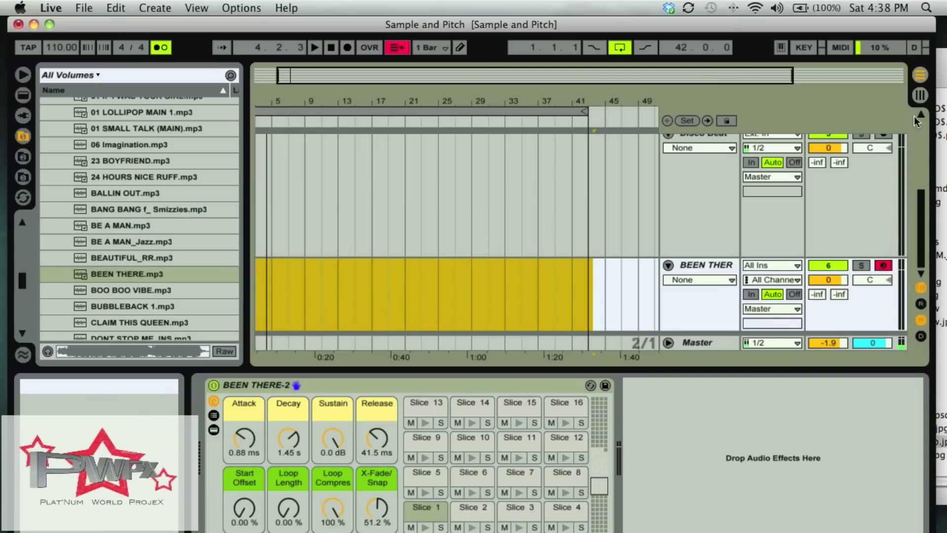
left_click(920, 95)
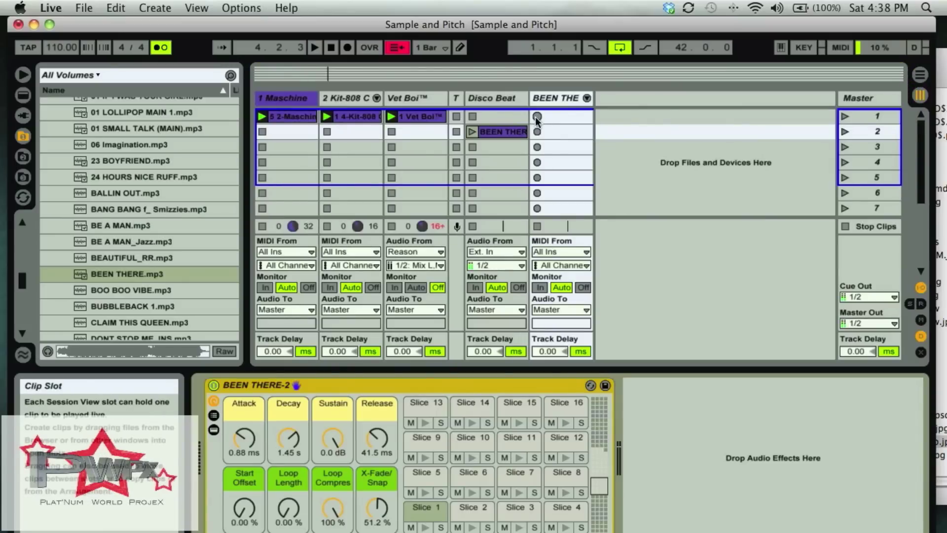
Set Disco Beat's Monitor to Off, narrow its column, and select BEEN THERE to reveal Slice 1–16 pads.
left_click(501, 99)
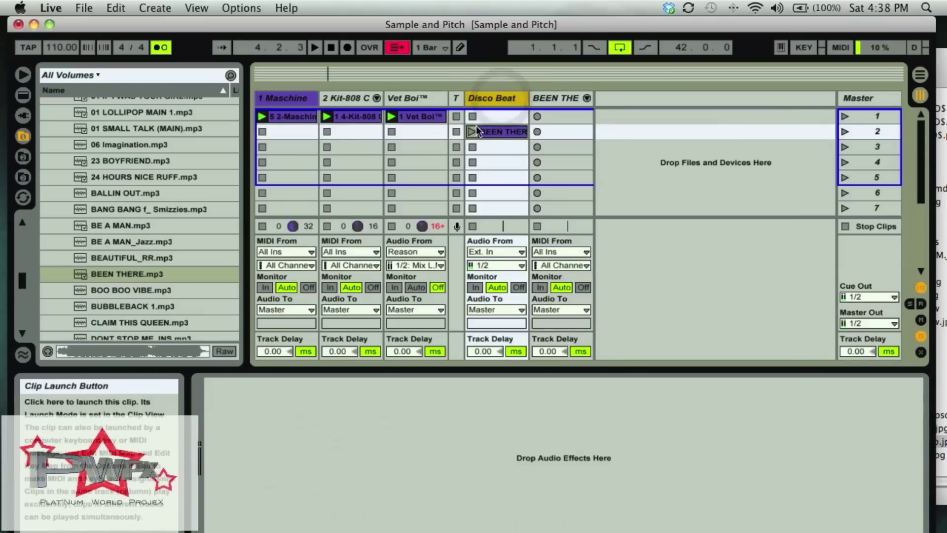
left_click(517, 287)
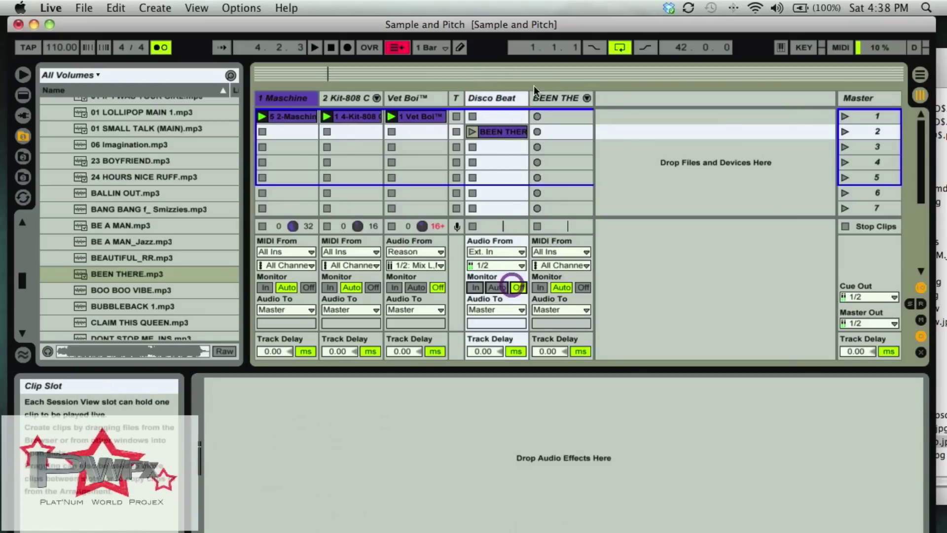
left_click_drag(527, 98, 479, 98)
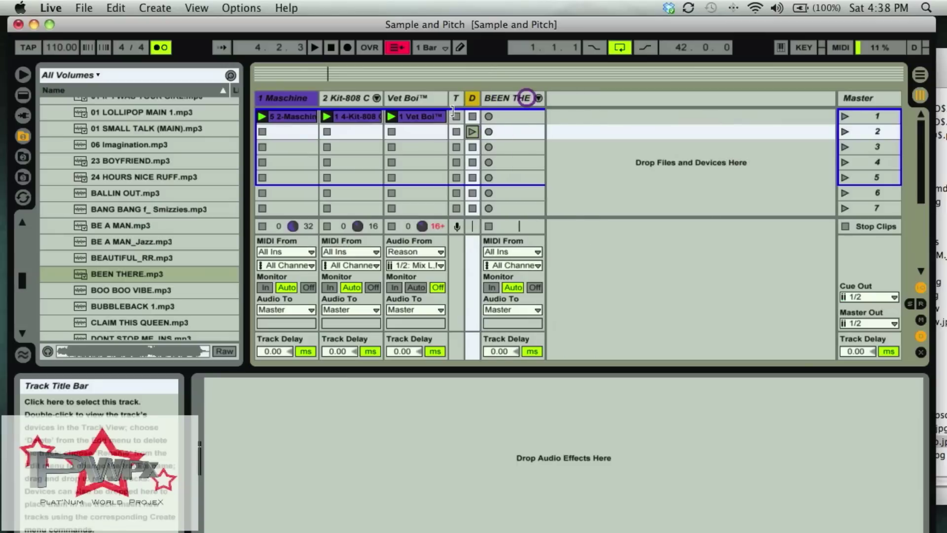
left_click(524, 98)
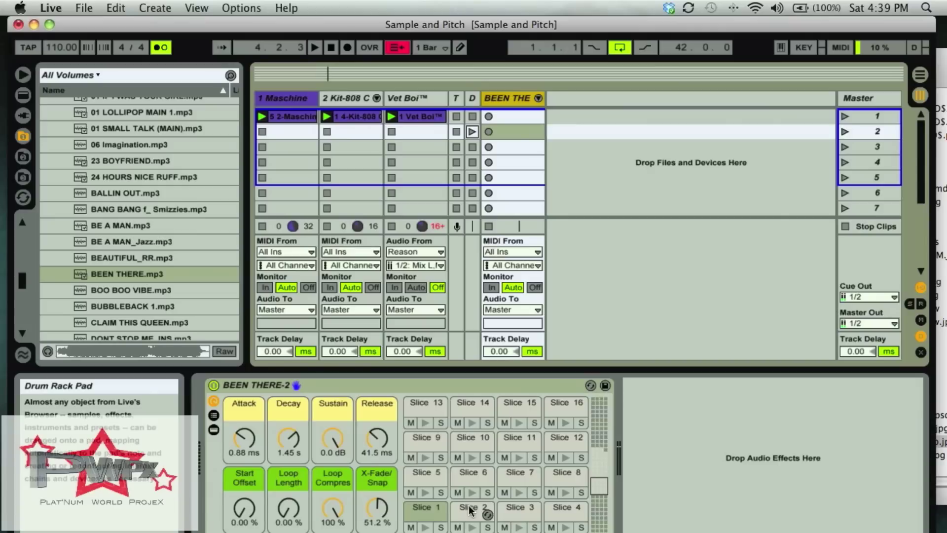
key("space")
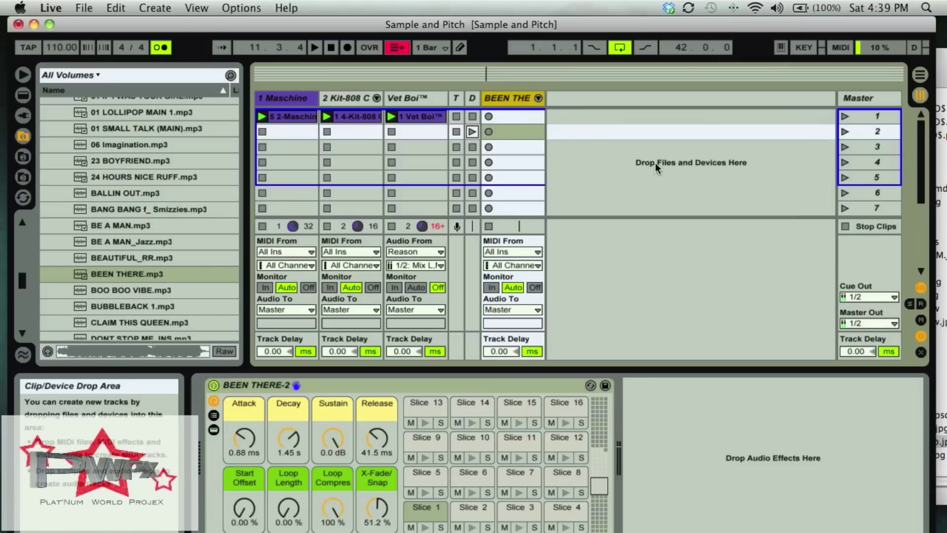
left_click(489, 116)
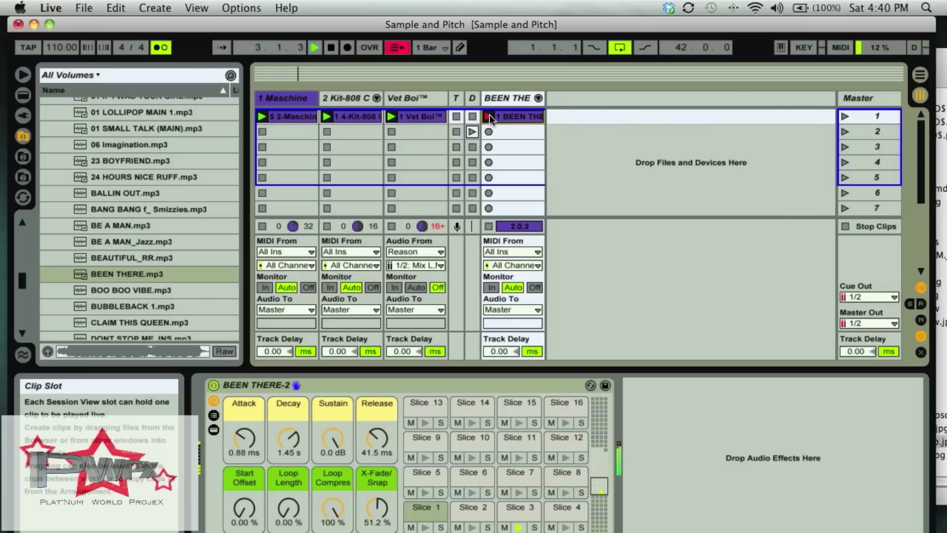
Show the recording BEEN THERE clip's notes in Clip View and display the track mixer.
left_click(508, 117)
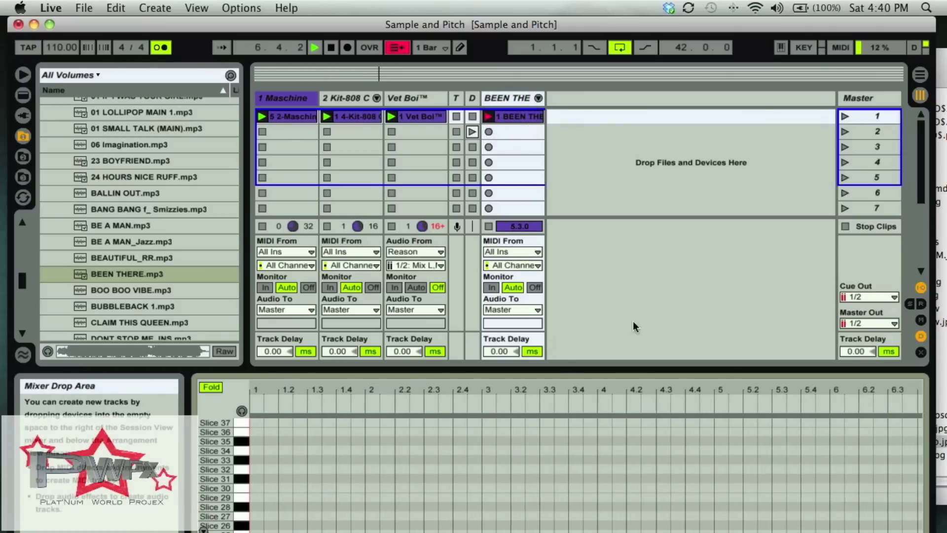
left_click(921, 319)
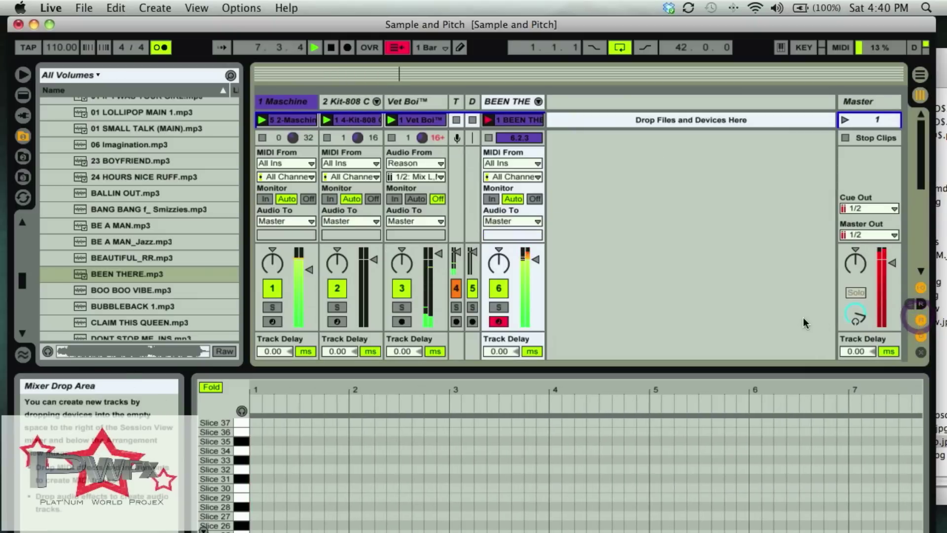
Stop recording, select all notes in the 8-bar clip, quantize them with Cmd+U, and play it.
key("space")
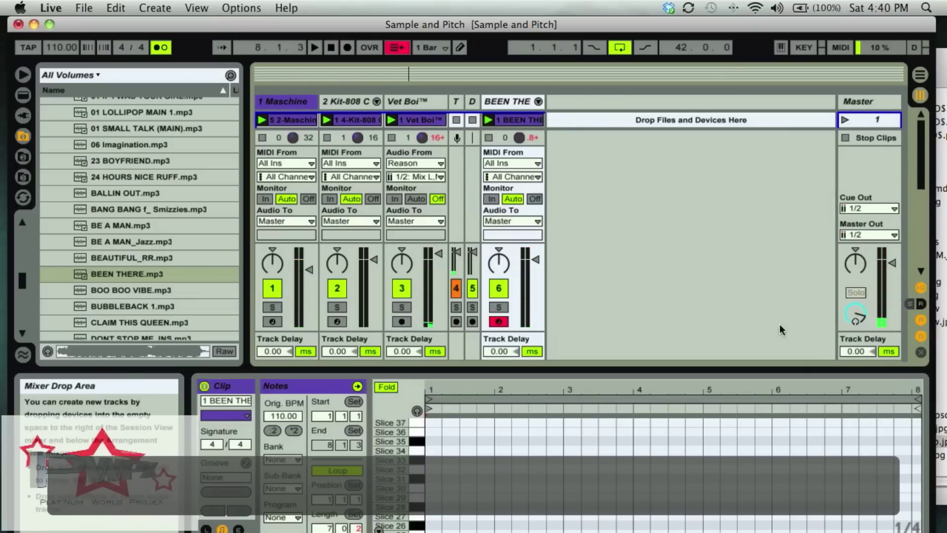
scroll(627, 434, "down", 5)
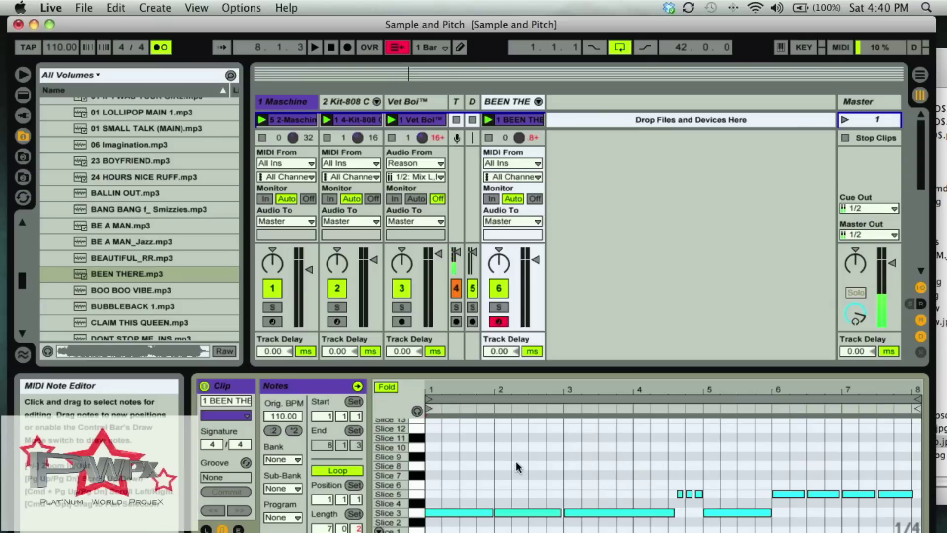
key("super+a")
key("super+u")
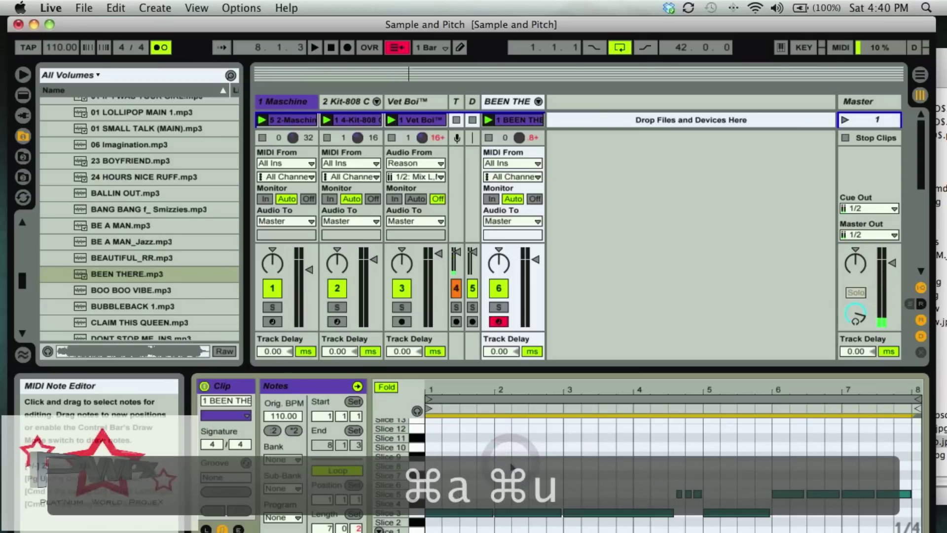
key("space")
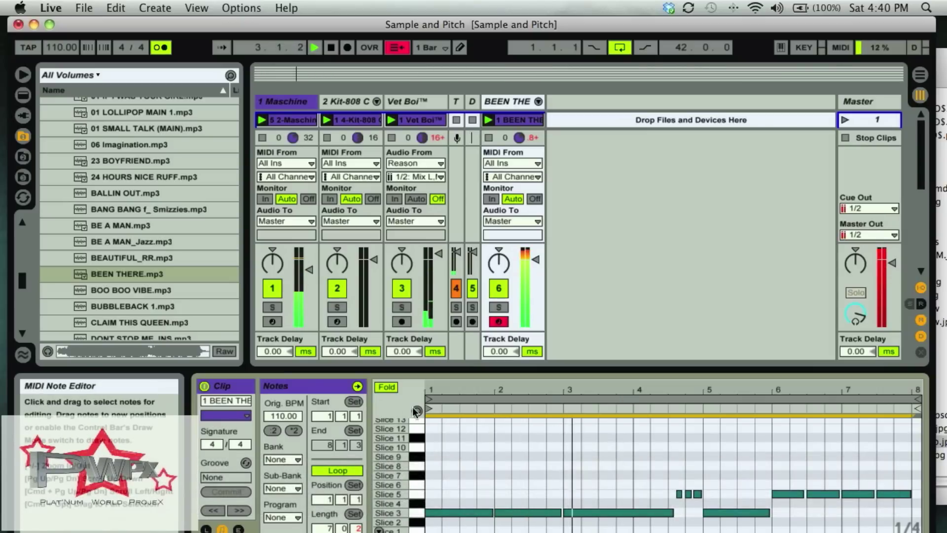
Fold the piano roll to the used D1 and E1 rows, show velocities, and select the D1 notes.
left_click(387, 387)
left_click(379, 529)
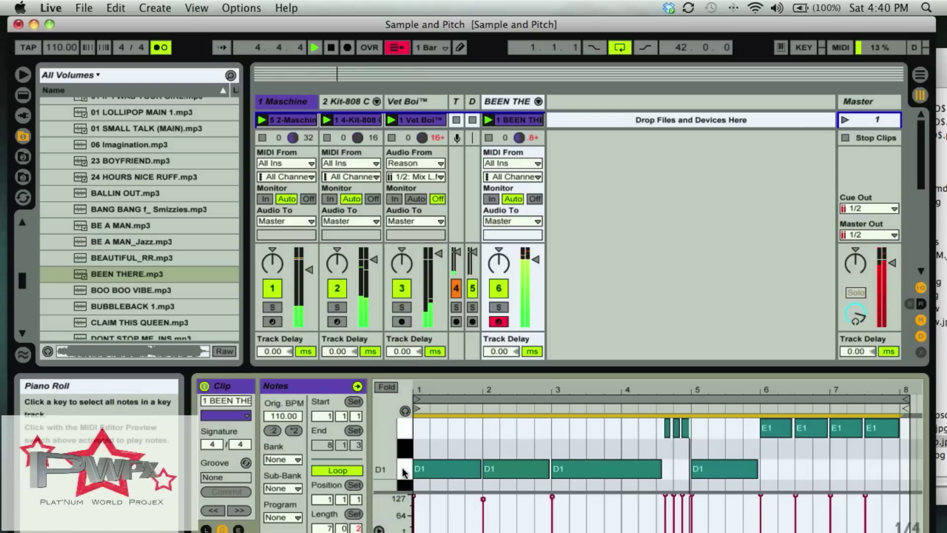
left_click(402, 471)
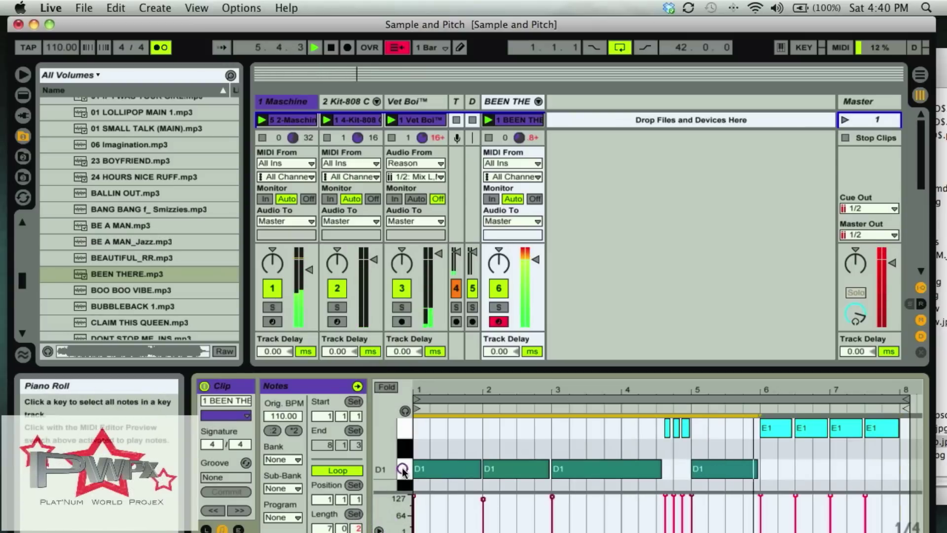
left_click(482, 501)
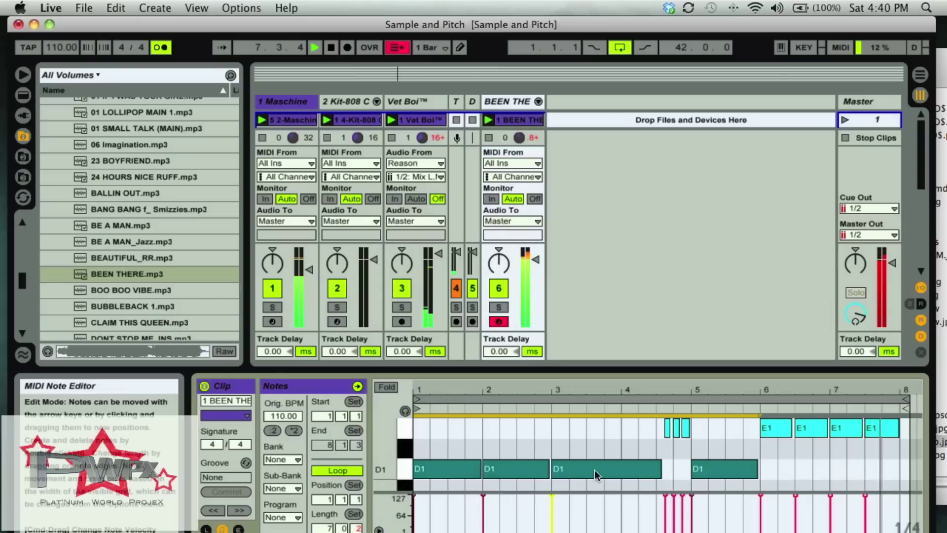
Set the clip's loop length to 8 bars and move the clip end out to bar 9.
left_click(328, 528)
type("8")
key("Return")
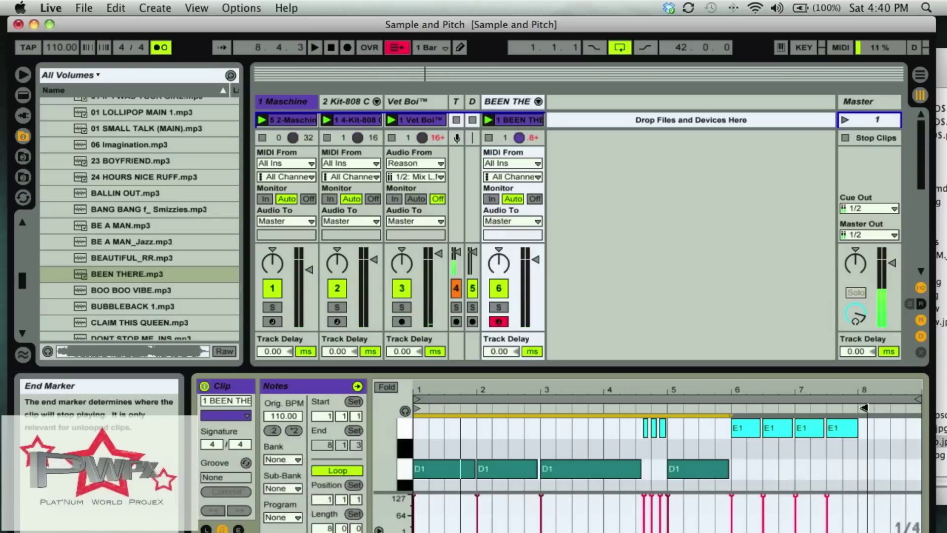
left_click_drag(863, 407, 868, 401)
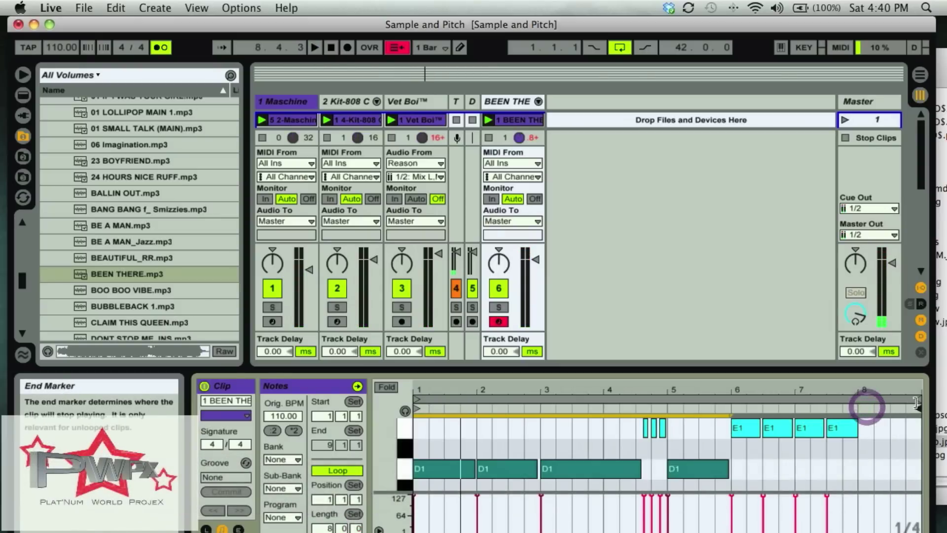
left_click(437, 399)
key("space")
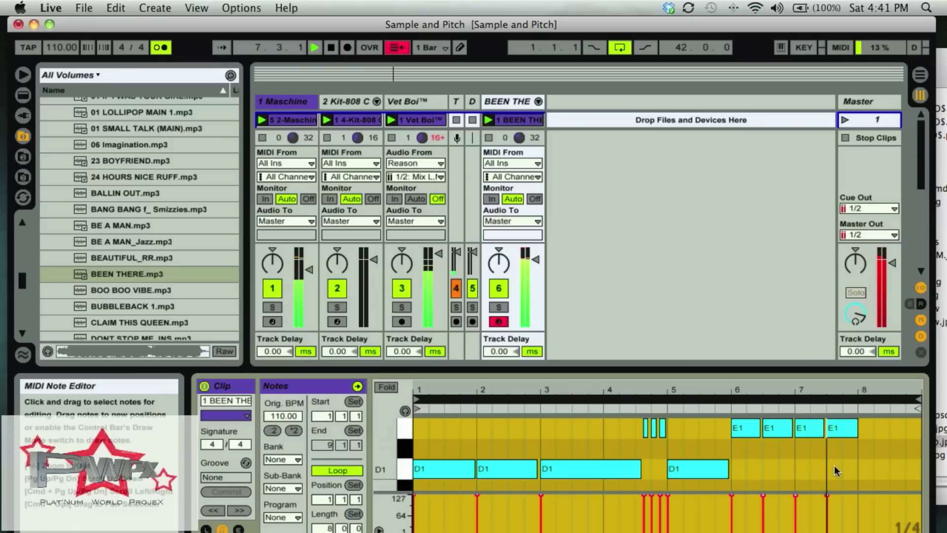
scroll(835, 461, "up", 1)
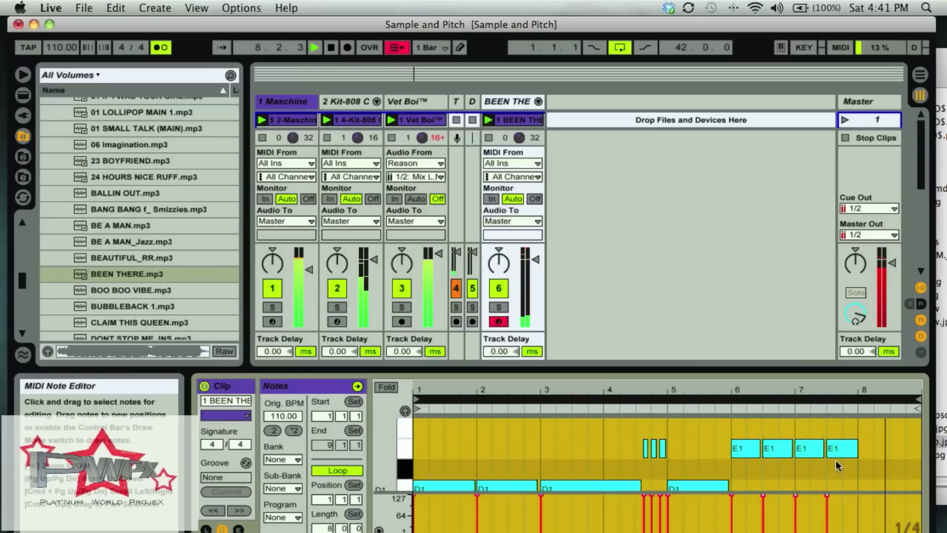
scroll(836, 460, "down", 5)
key("space")
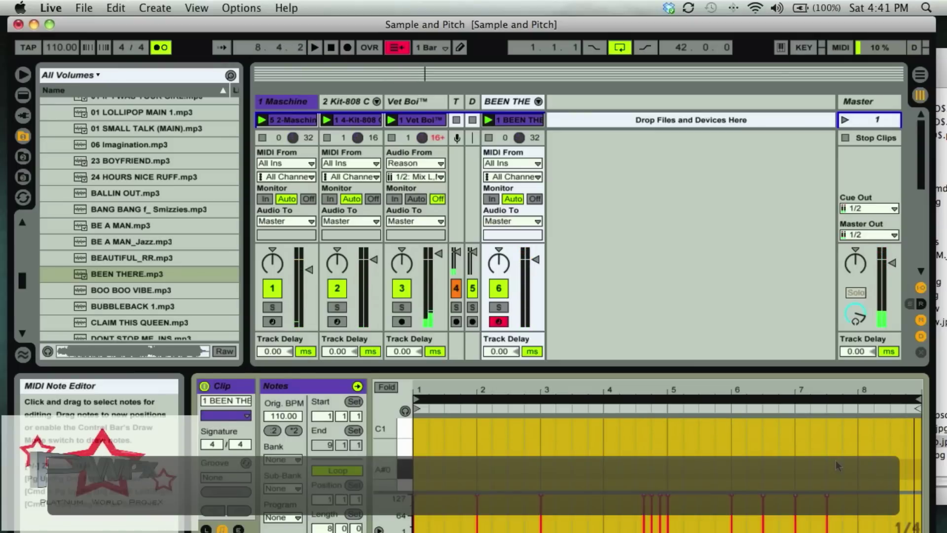